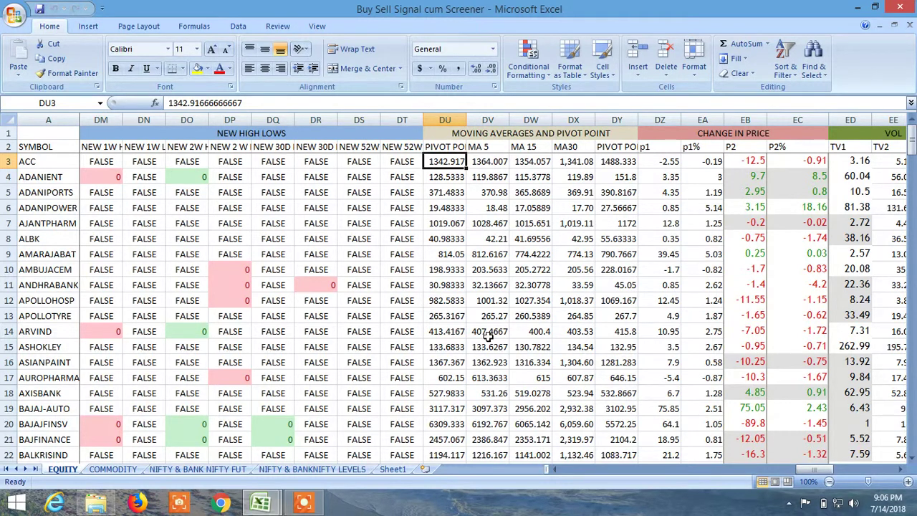
# Compare the pivot point values for ACC, ADANIENT, ADANIPORTS, ADANIPOWER and AJANTPHARM.
pyautogui.click(493, 207)
pyautogui.click(449, 162)
pyautogui.click(447, 173)
pyautogui.click(449, 162)
pyautogui.click(449, 175)
pyautogui.click(452, 164)
pyautogui.click(452, 179)
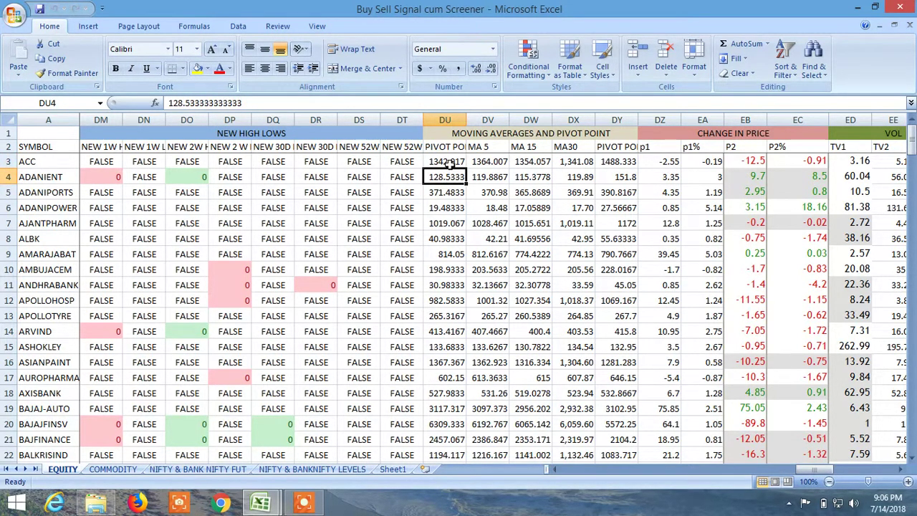
pyautogui.click(447, 162)
pyautogui.click(448, 176)
pyautogui.click(447, 162)
pyautogui.click(445, 179)
pyautogui.click(439, 193)
pyautogui.click(448, 209)
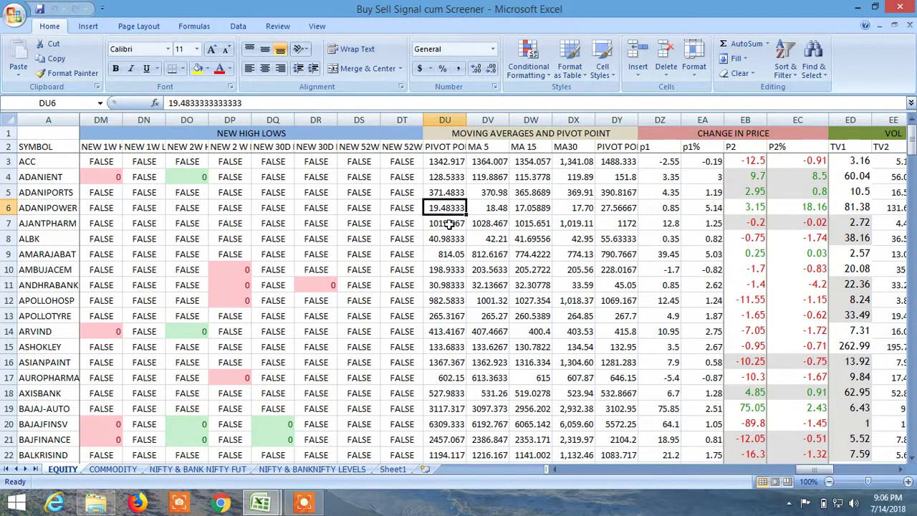
pyautogui.click(449, 223)
# Compare ACC and ADANIENT's MA 5, MA 15 and MA30 values, plus ACC's second pivot point.
pyautogui.click(487, 161)
pyautogui.click(487, 177)
pyautogui.click(490, 163)
pyautogui.click(491, 176)
pyautogui.click(493, 163)
pyautogui.click(491, 176)
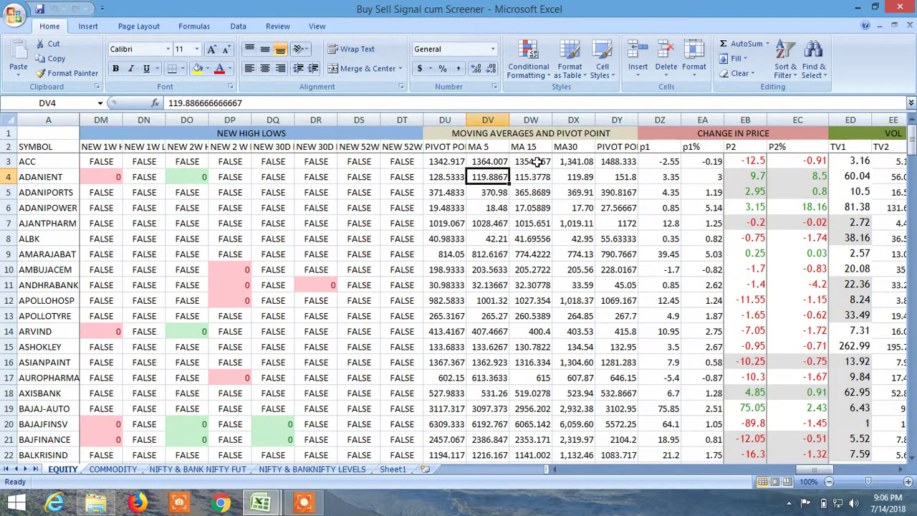
pyautogui.click(537, 161)
pyautogui.click(533, 176)
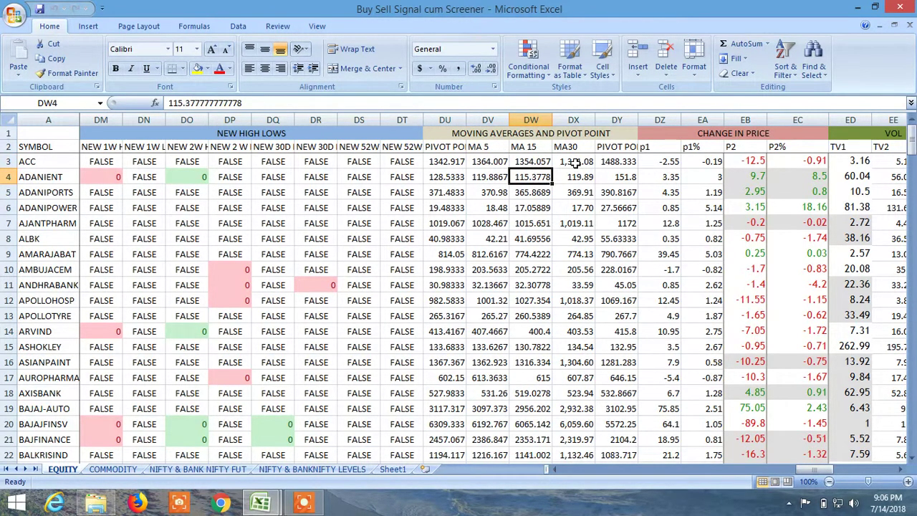
pyautogui.click(575, 162)
pyautogui.click(580, 177)
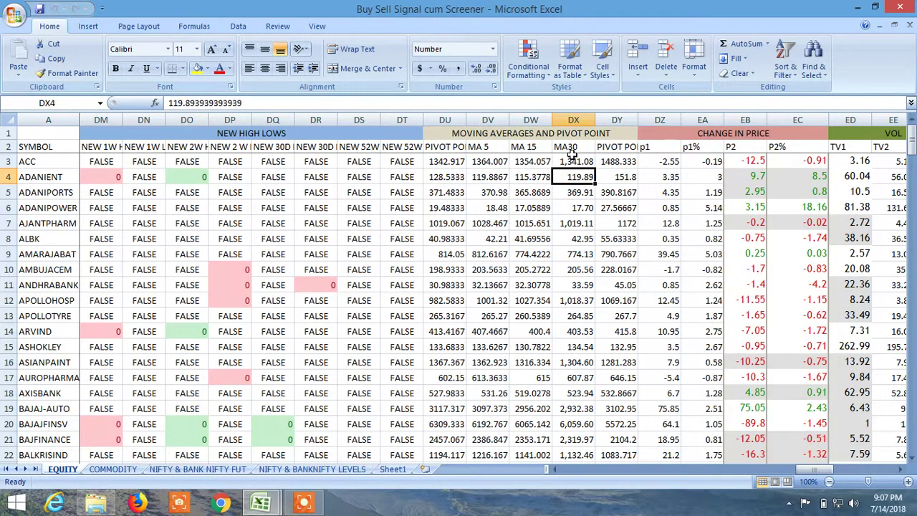
pyautogui.click(614, 161)
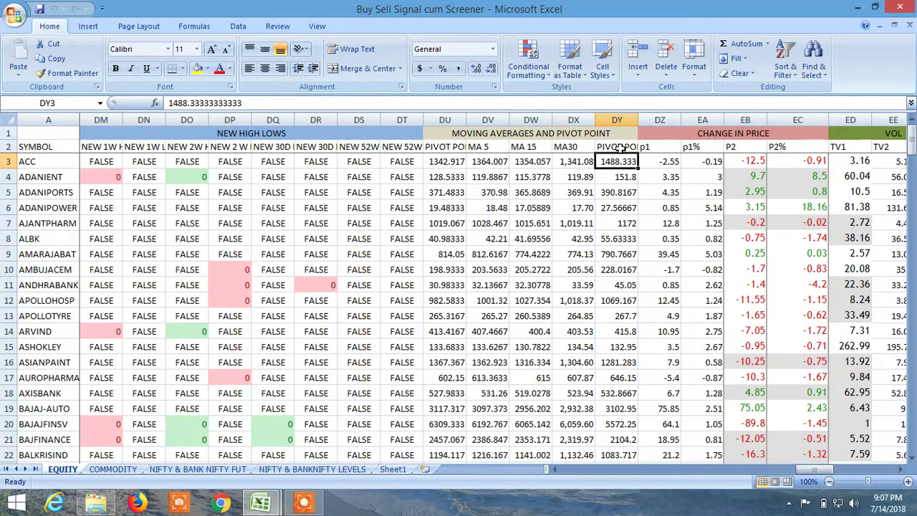
pyautogui.click(570, 206)
# Recheck the MA 5 values for ACC and ADANIENT.
pyautogui.click(481, 161)
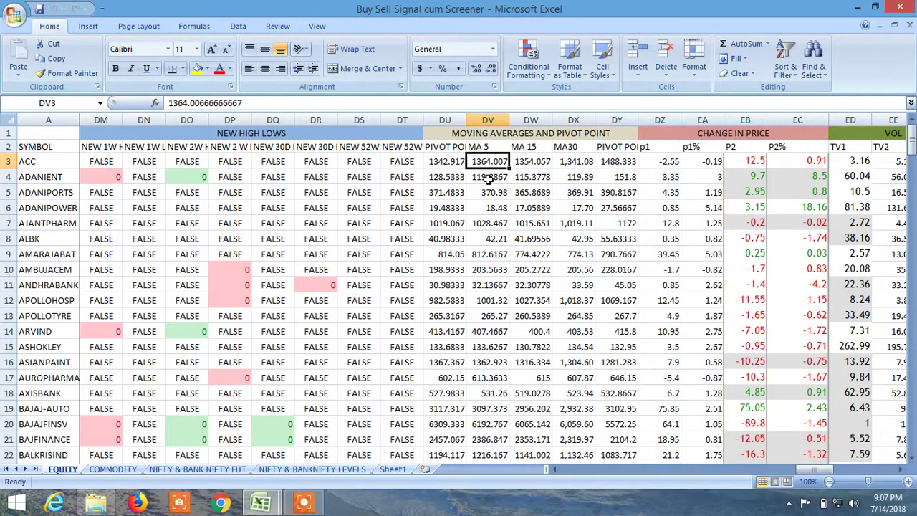
pyautogui.click(488, 178)
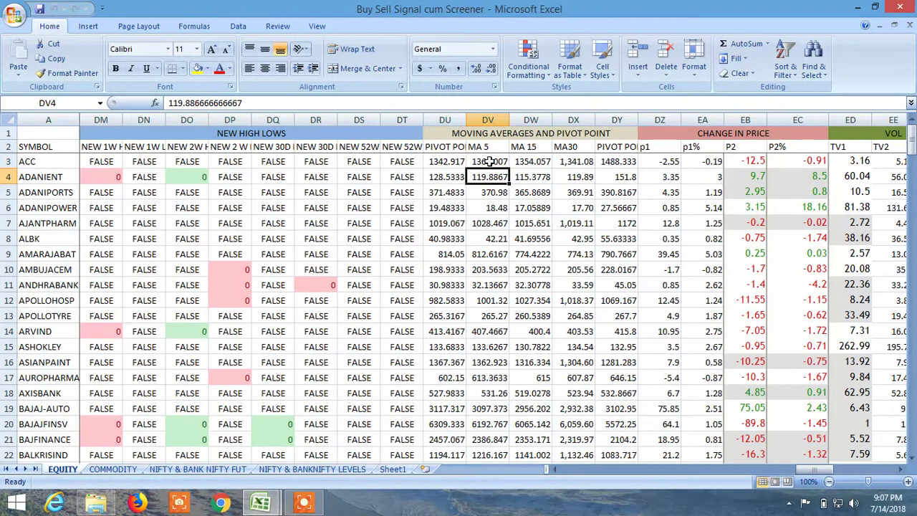
pyautogui.click(489, 169)
pyautogui.click(489, 177)
pyautogui.click(489, 163)
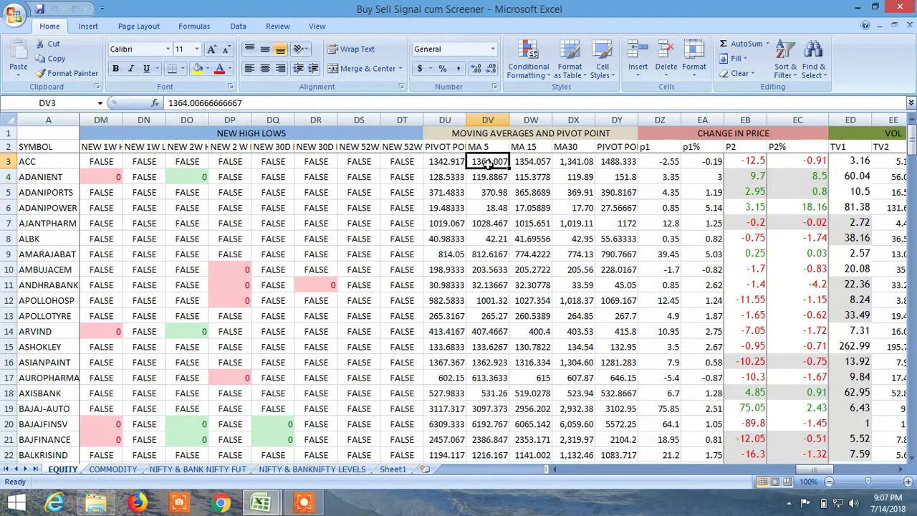
pyautogui.click(488, 175)
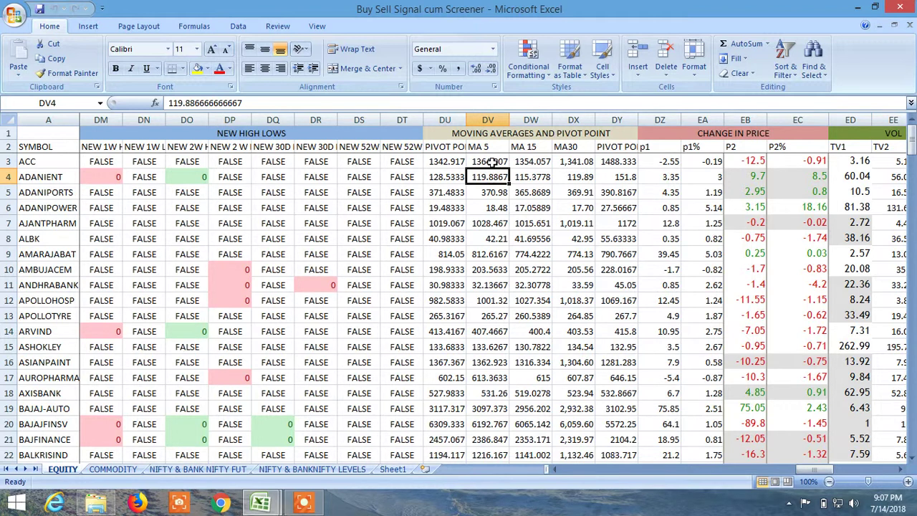
# Point out the MA 15, MA30 and MA 5 headings alongside ACC's MA 5 value.
pyautogui.click(537, 148)
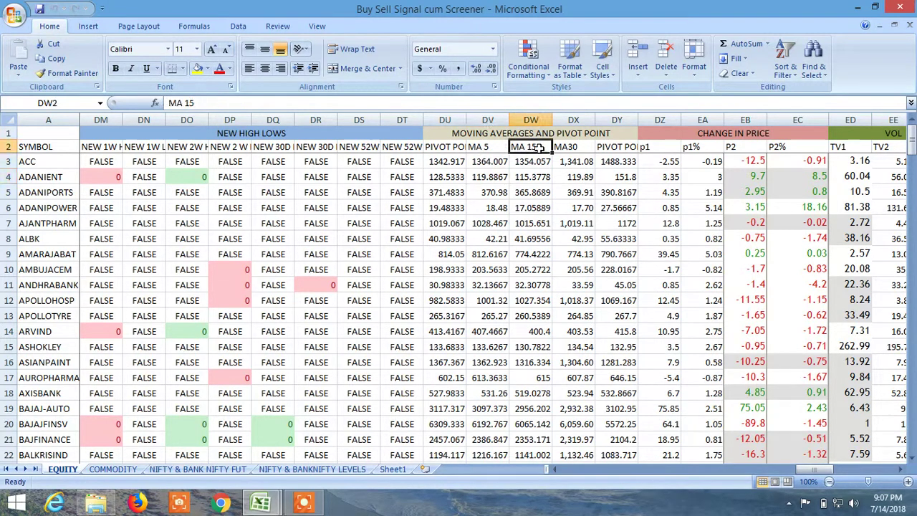
pyautogui.click(565, 146)
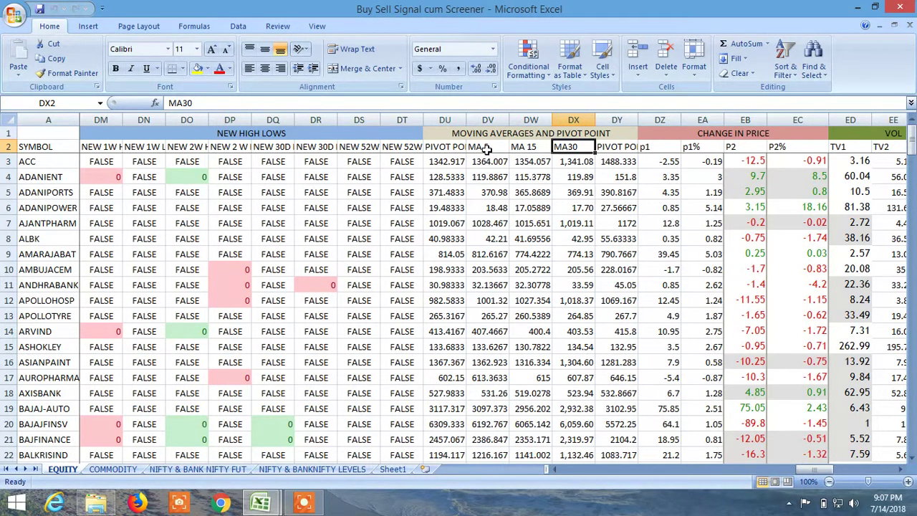
pyautogui.click(486, 149)
pyautogui.click(487, 161)
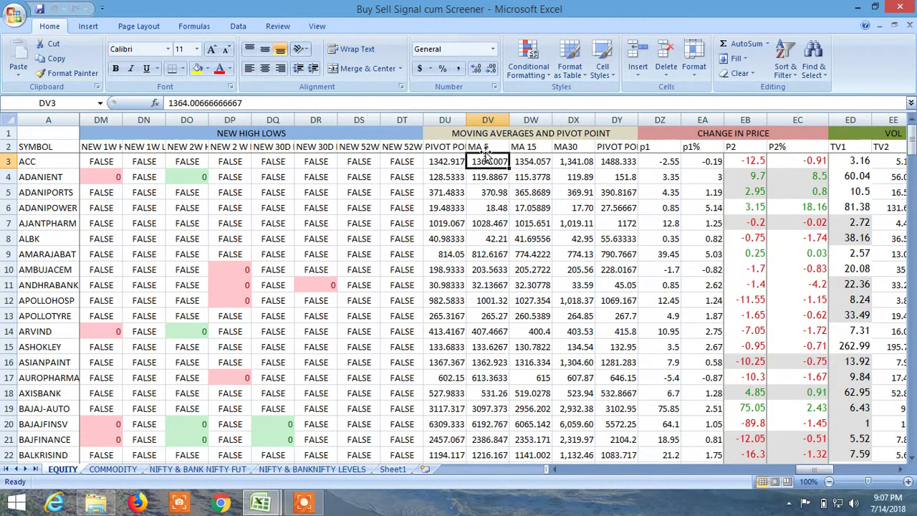
pyautogui.click(486, 150)
pyautogui.click(484, 162)
pyautogui.click(483, 147)
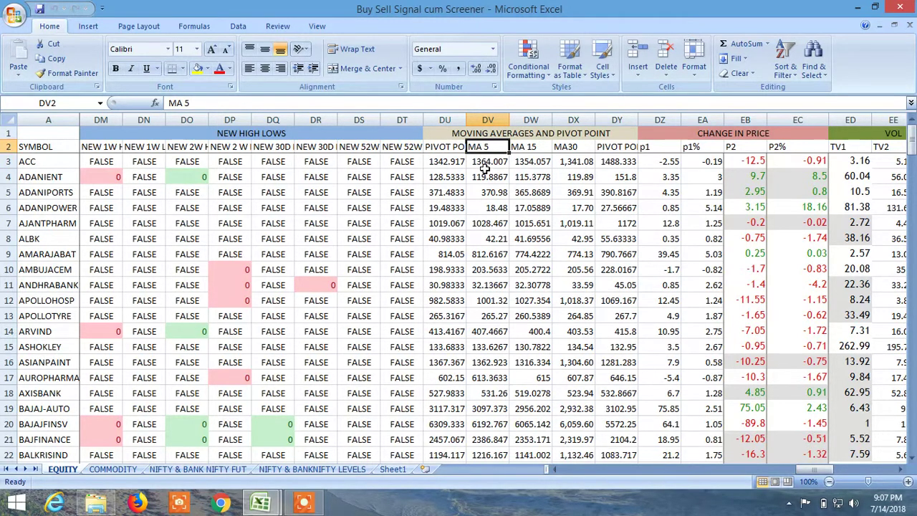
pyautogui.click(485, 162)
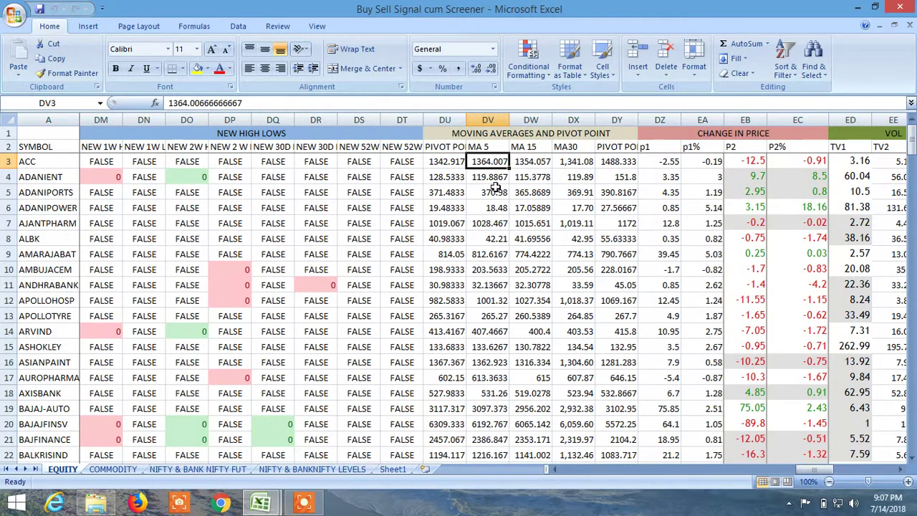
pyautogui.click(489, 178)
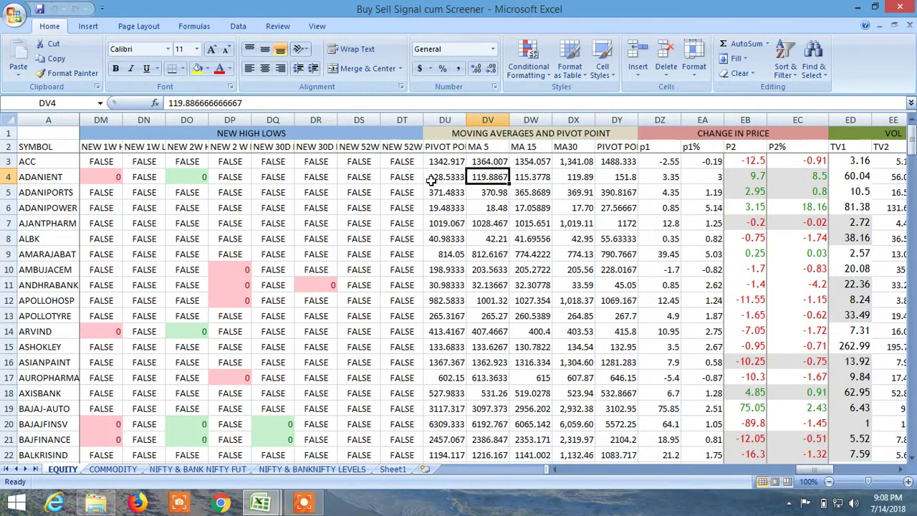
# Scroll right to the price-change columns and highlight the p1, p1%, P2 and P2% headings.
pyautogui.moveTo(803, 471); pyautogui.dragTo(816, 472)
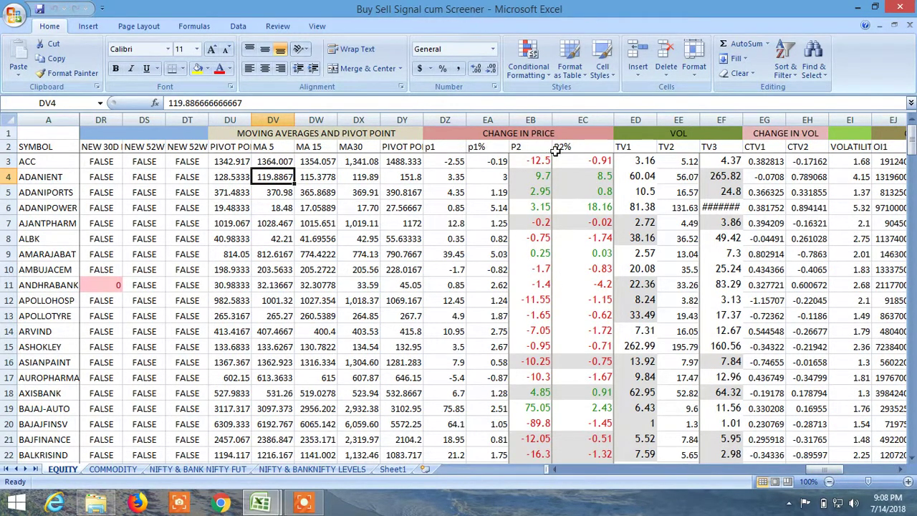
pyautogui.click(446, 147)
pyautogui.click(475, 147)
pyautogui.click(445, 148)
pyautogui.click(484, 147)
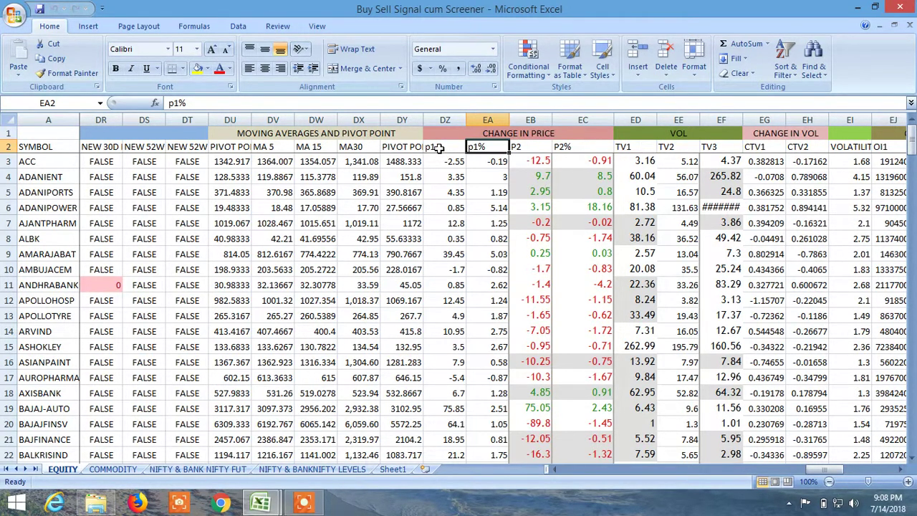
pyautogui.click(439, 150)
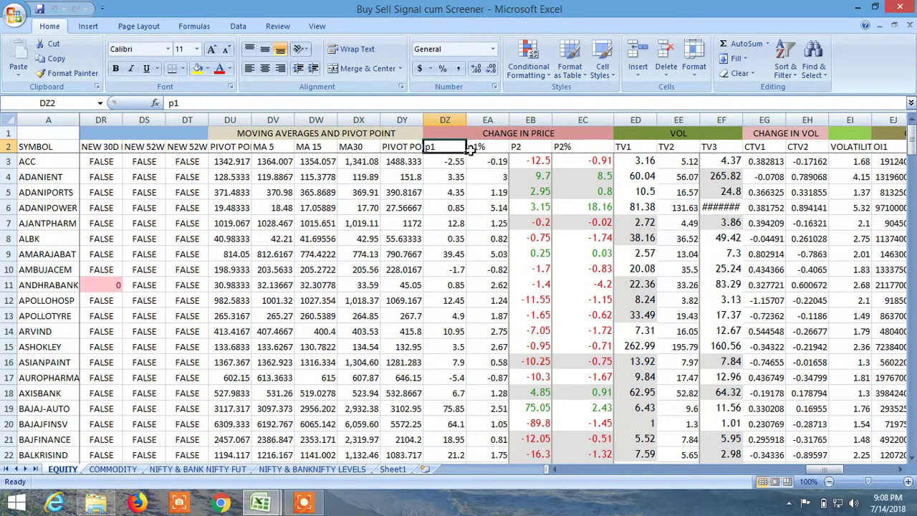
pyautogui.click(477, 150)
pyautogui.click(438, 150)
pyautogui.click(474, 149)
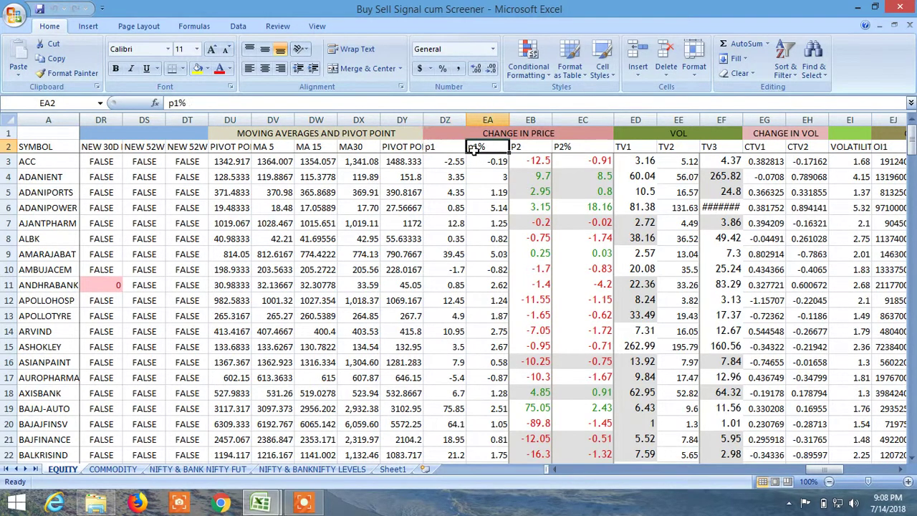
pyautogui.click(522, 150)
pyautogui.click(563, 150)
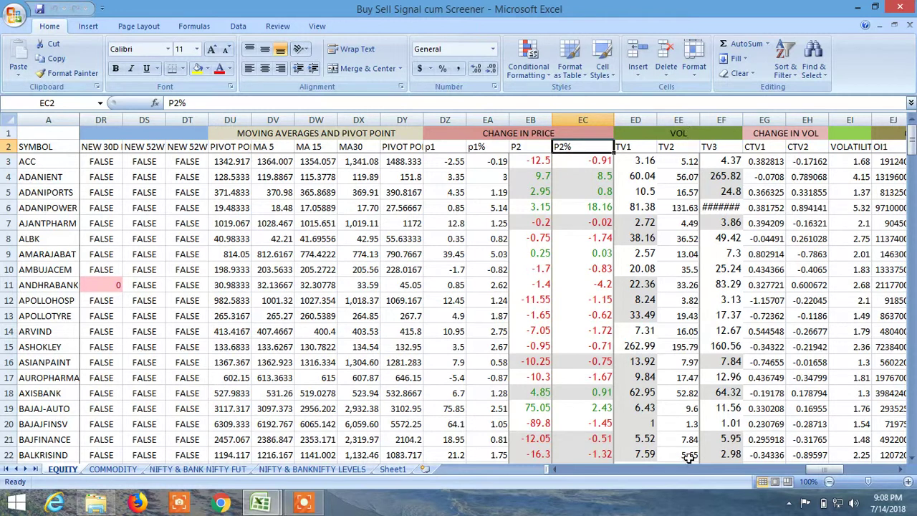
# Scroll through columns ED–EV, then back left to columns B–T showing ACC's 1360 buy level.
pyautogui.moveTo(813, 469); pyautogui.dragTo(828, 468)
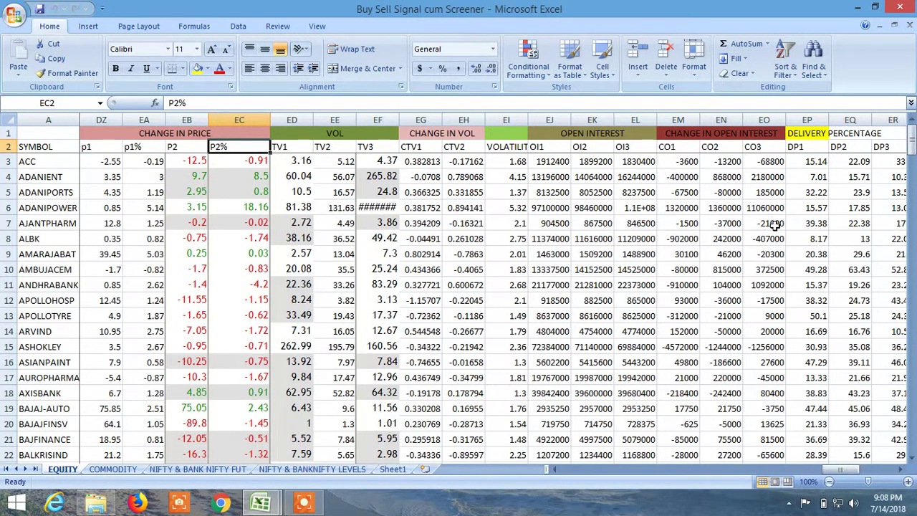
pyautogui.moveTo(840, 469); pyautogui.dragTo(848, 469)
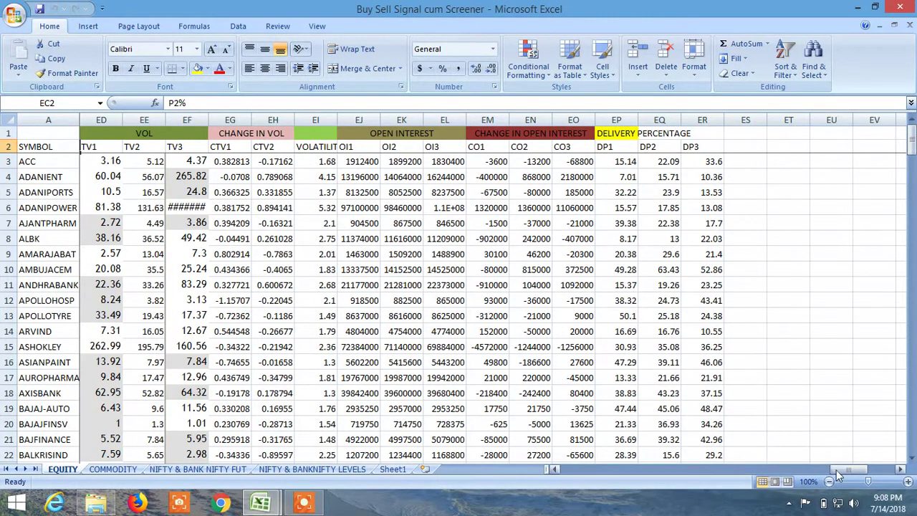
pyautogui.moveTo(844, 472)
pyautogui.mouseDown()
pyautogui.moveTo(686, 478)
pyautogui.moveTo(570, 468)
pyautogui.mouseUp()
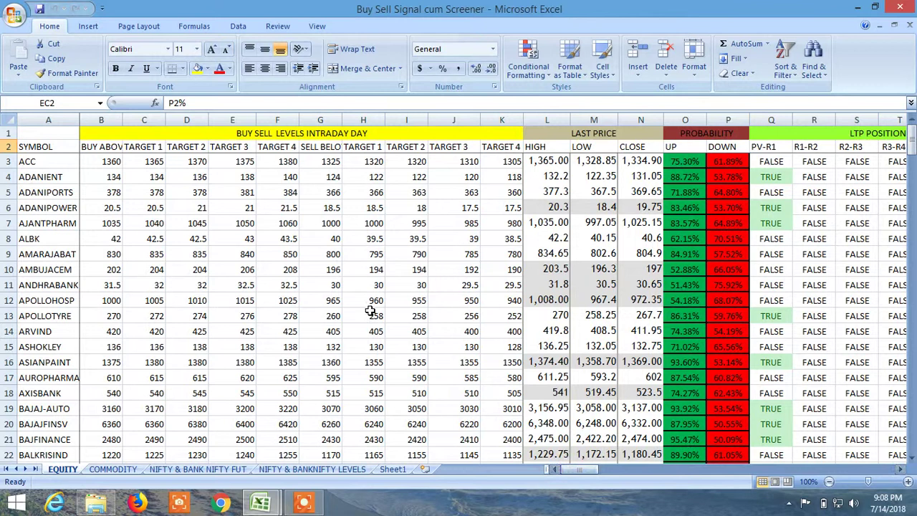
# Check ACC's intraday buy level of 1360 and first target of 1365.
pyautogui.click(118, 164)
pyautogui.click(148, 164)
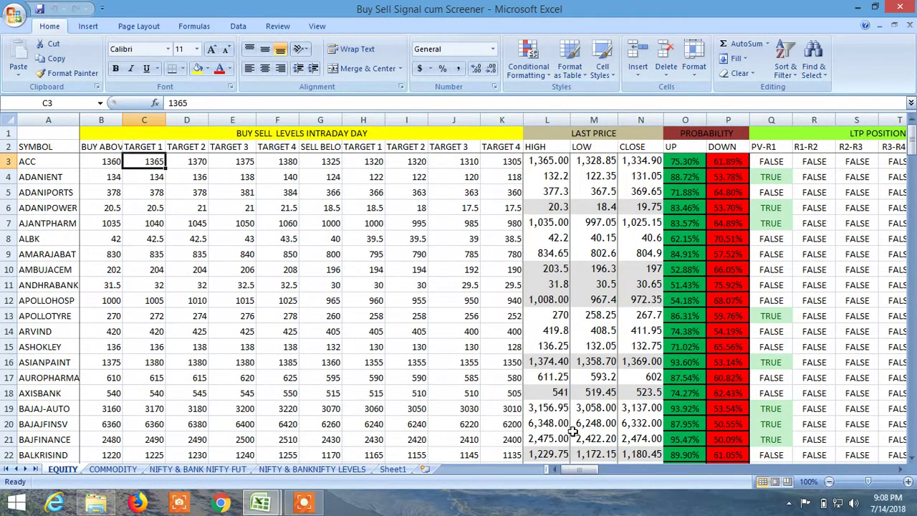
pyautogui.moveTo(577, 468); pyautogui.dragTo(638, 472)
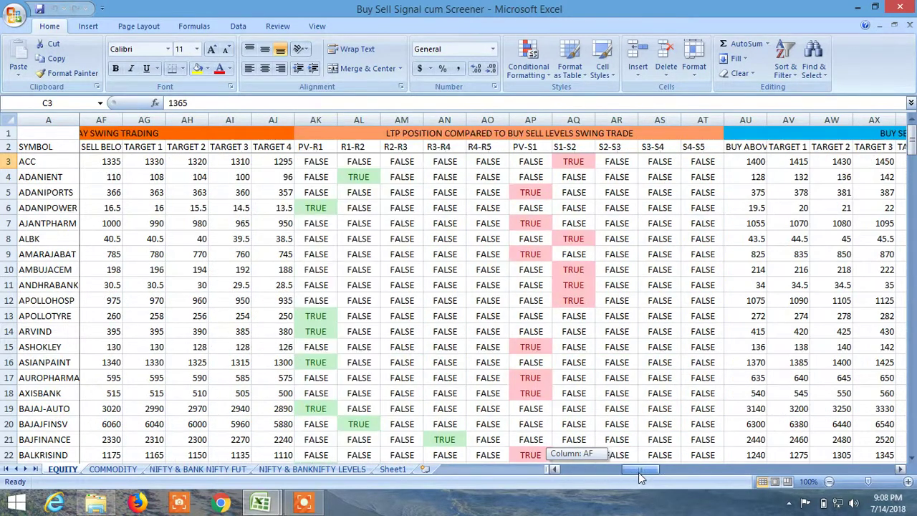
pyautogui.moveTo(642, 472)
pyautogui.mouseDown()
pyautogui.moveTo(649, 477)
pyautogui.moveTo(618, 472)
pyautogui.mouseUp()
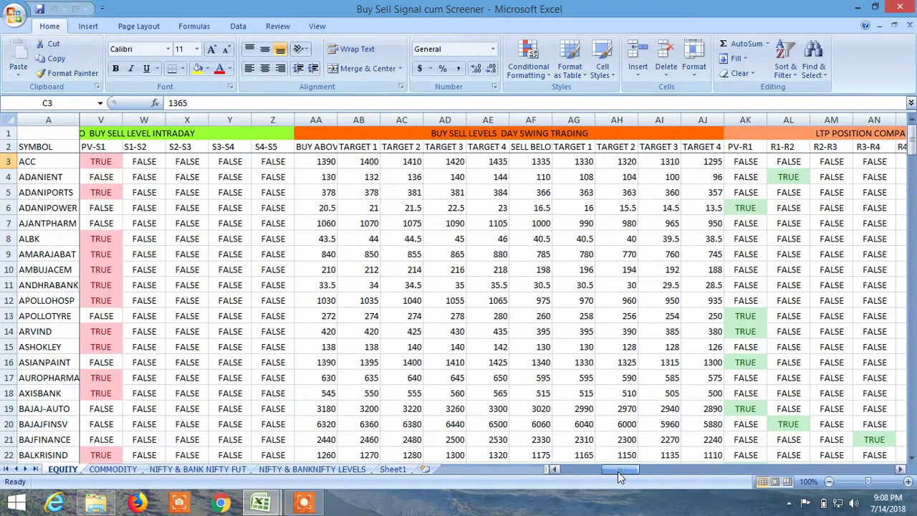
# Review ACC's day-swing buy level of 1390 with its Target 1 and Target 2.
pyautogui.click(328, 162)
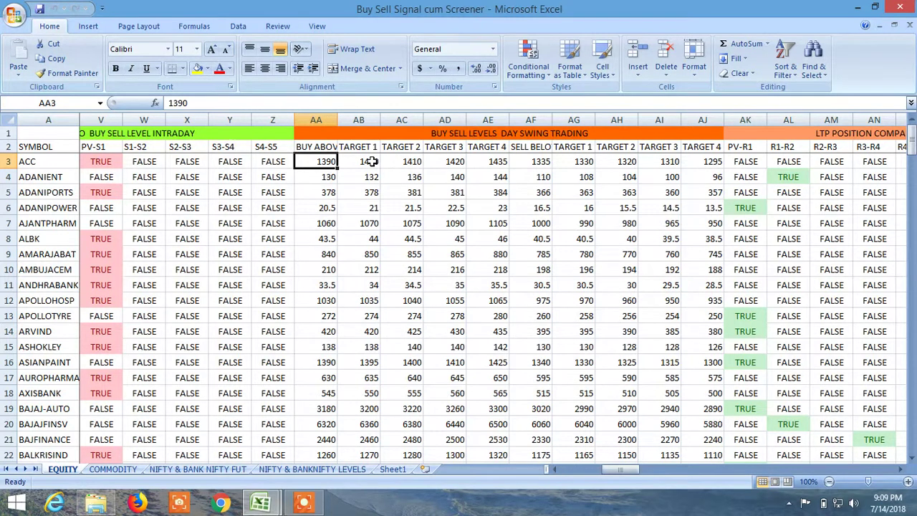
pyautogui.click(372, 162)
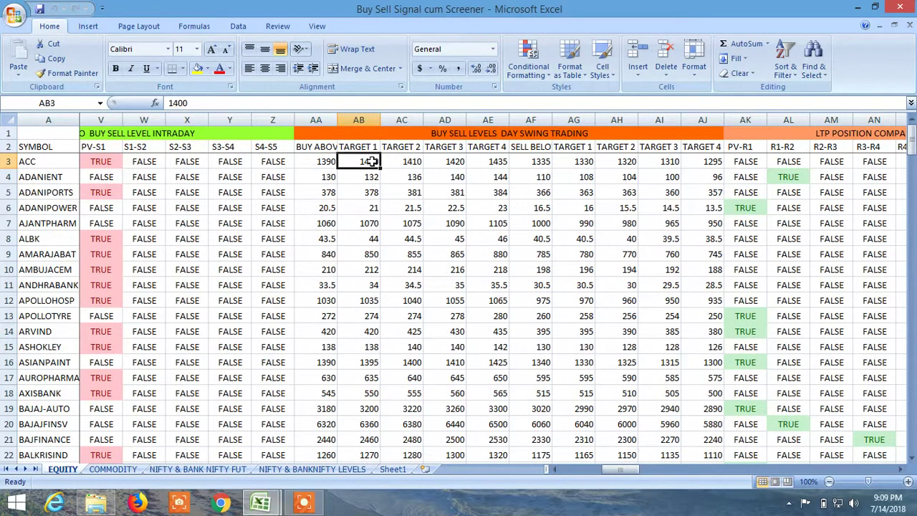
pyautogui.click(410, 161)
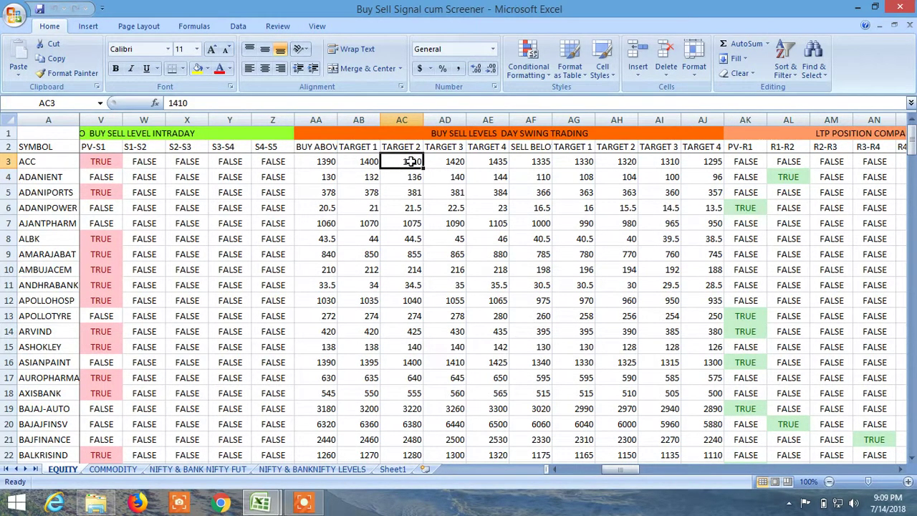
pyautogui.click(320, 162)
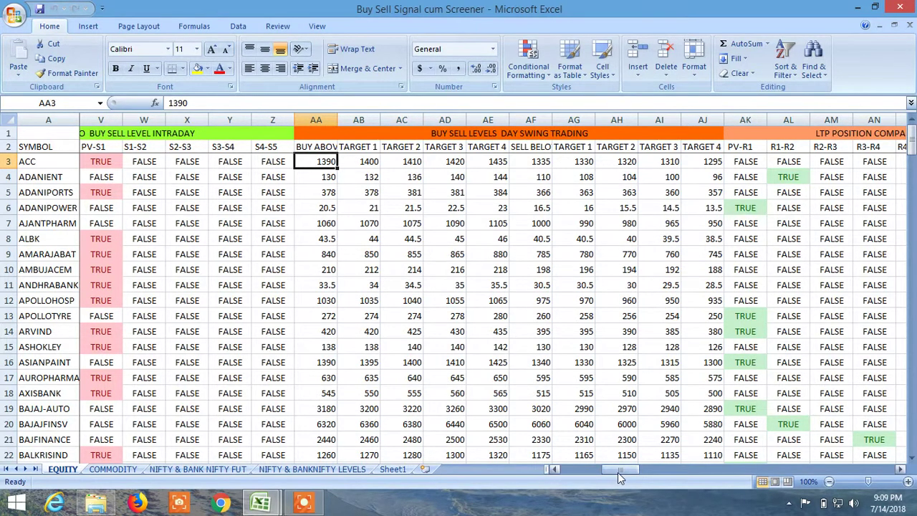
# Scroll to the positional-trade section and check ACC's positional buy level.
pyautogui.moveTo(618, 472); pyautogui.dragTo(544, 474)
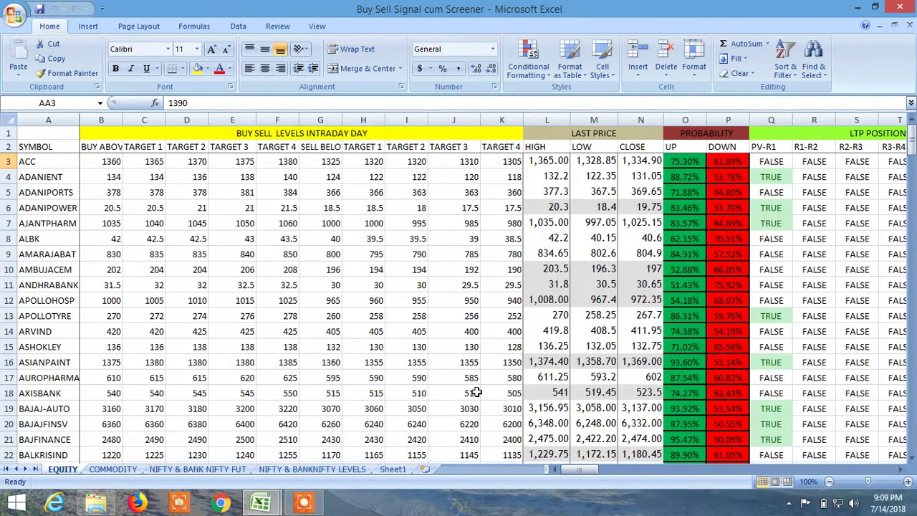
pyautogui.moveTo(576, 471); pyautogui.dragTo(632, 471)
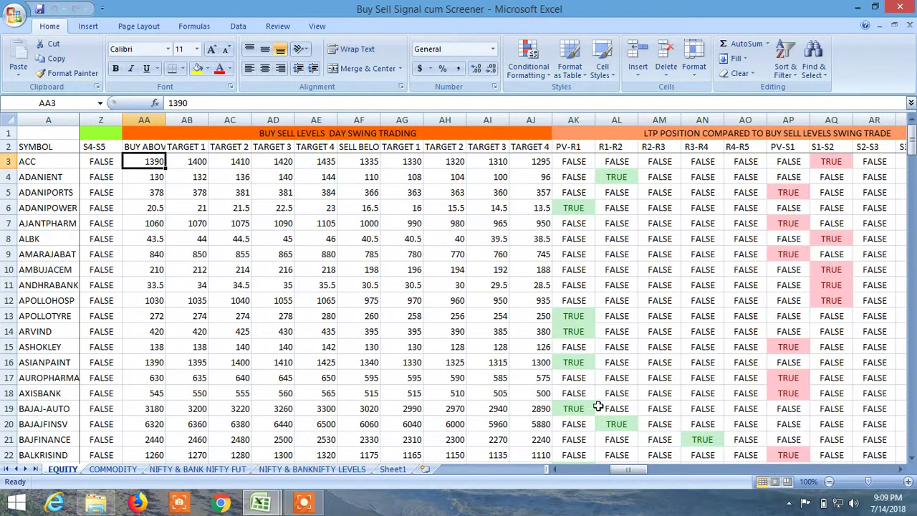
pyautogui.moveTo(618, 469); pyautogui.dragTo(694, 474)
pyautogui.click(414, 163)
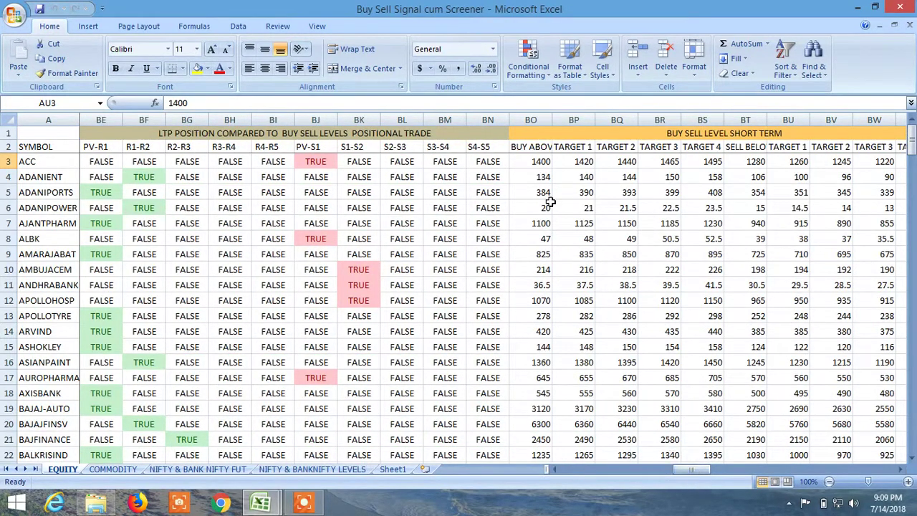
# Check ACC's short-term buy level of 1400 and Targets 1 through 4.
pyautogui.click(542, 162)
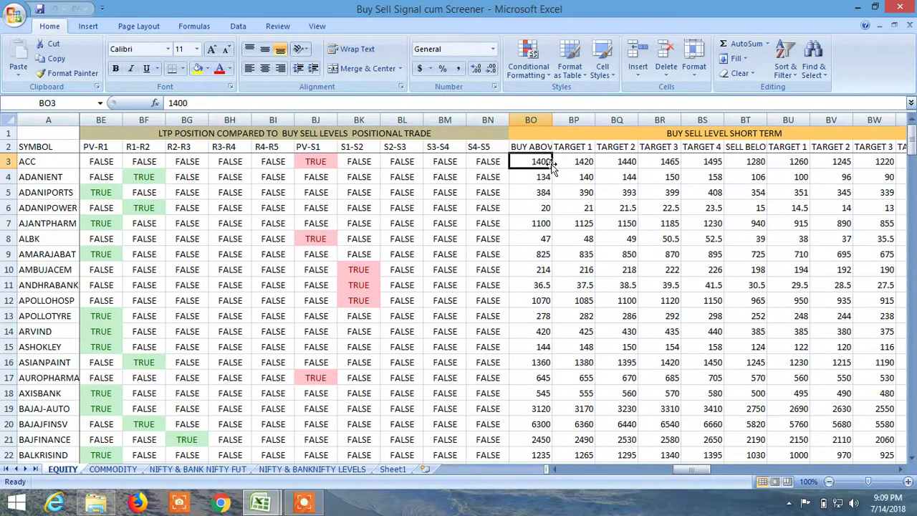
pyautogui.click(579, 161)
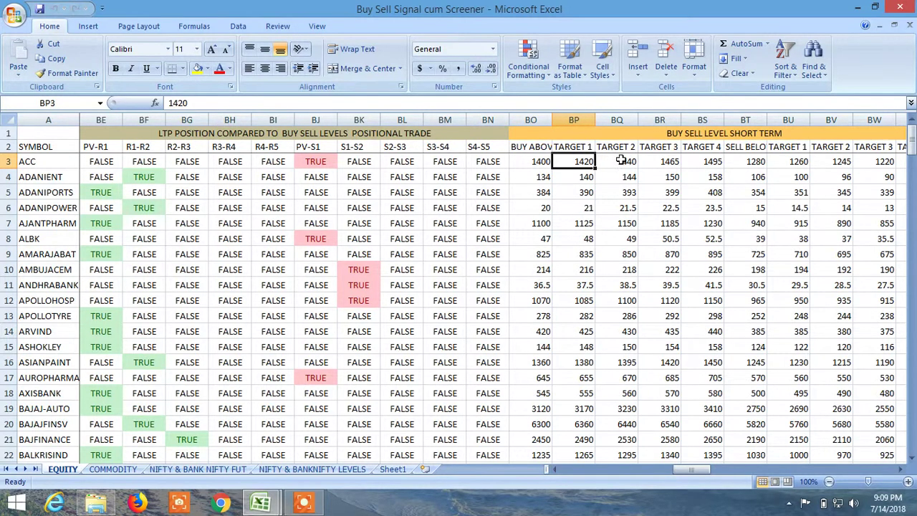
pyautogui.click(620, 160)
pyautogui.click(656, 160)
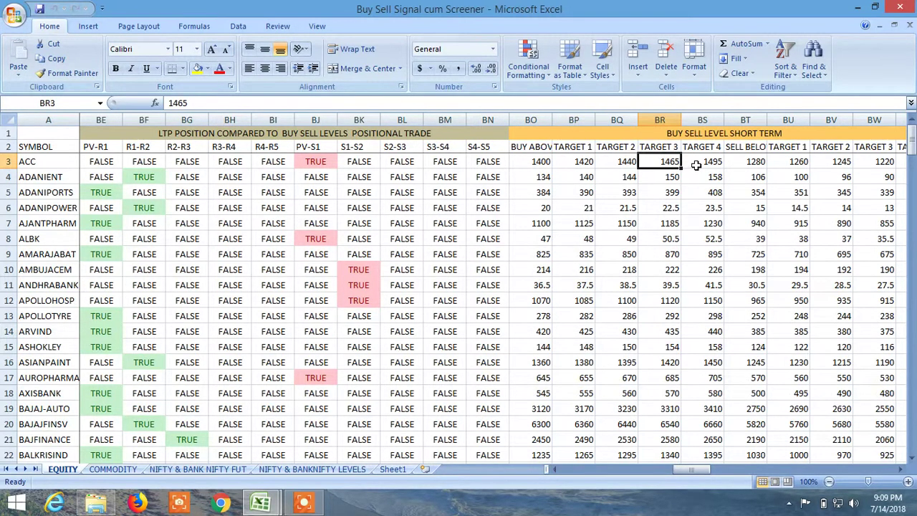
pyautogui.click(697, 166)
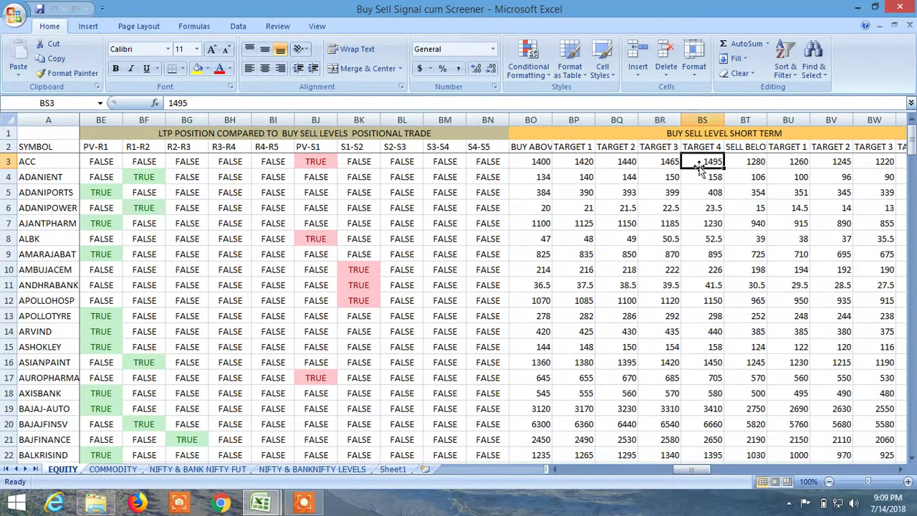
# Scroll back left to columns A–T, showing ACC's last close of 1,334.90.
pyautogui.click(700, 470)
pyautogui.moveTo(700, 470); pyautogui.dragTo(652, 467)
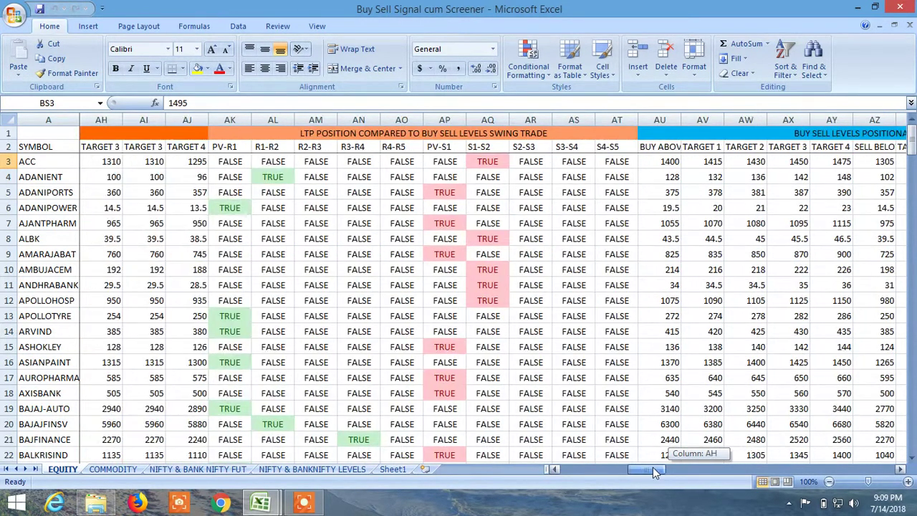
pyautogui.moveTo(651, 466); pyautogui.dragTo(566, 467)
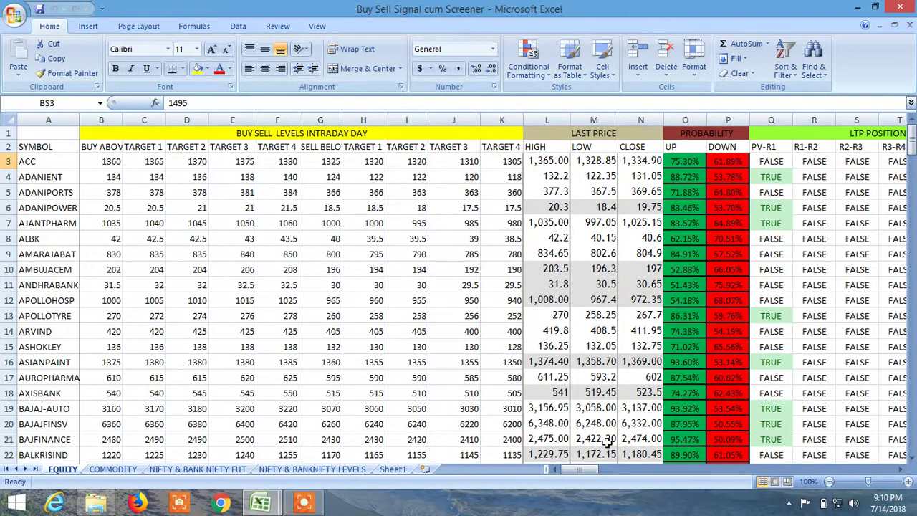
# Point out ACC's day-swing Targets 1 through 4.
pyautogui.moveTo(579, 470); pyautogui.dragTo(618, 472)
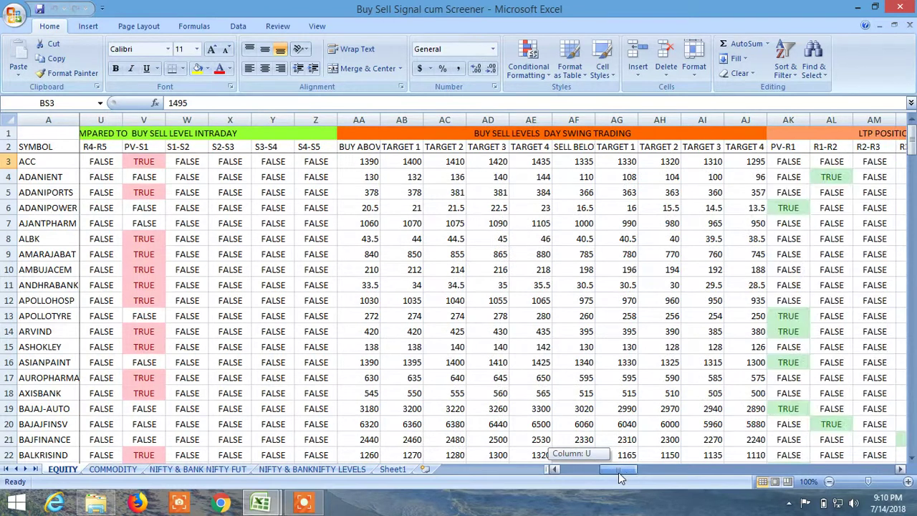
pyautogui.click(417, 160)
pyautogui.click(466, 160)
pyautogui.click(499, 162)
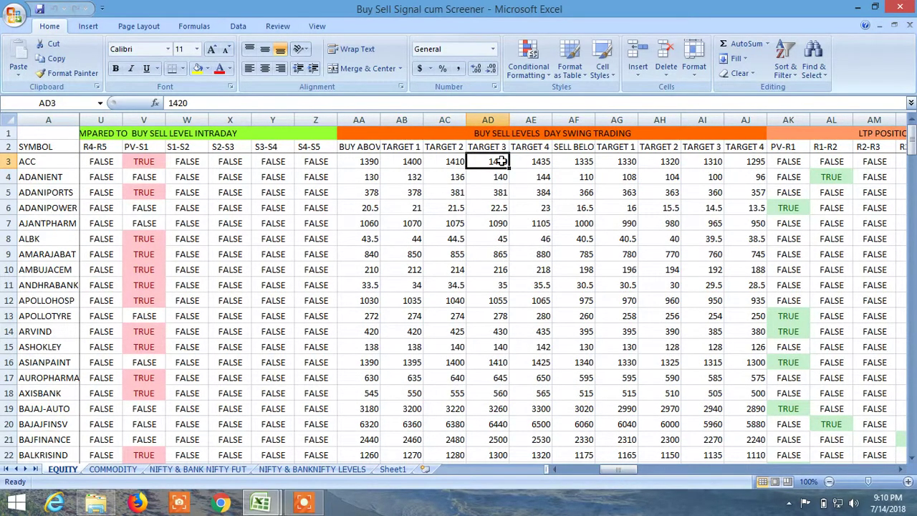
pyautogui.click(544, 162)
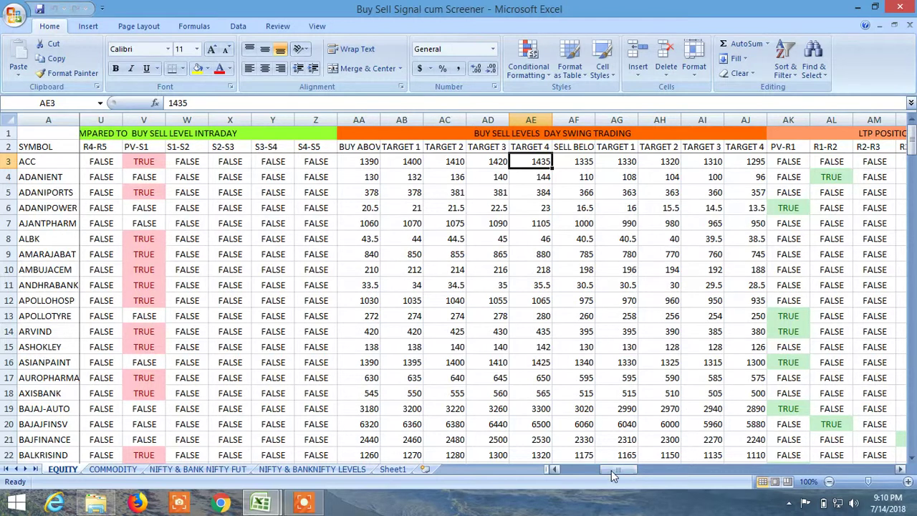
# Highlight the UP and DOWN probability columns (ACC 75.30% up, 61.89% down), then select header row 2.
pyautogui.moveTo(619, 471); pyautogui.dragTo(563, 469)
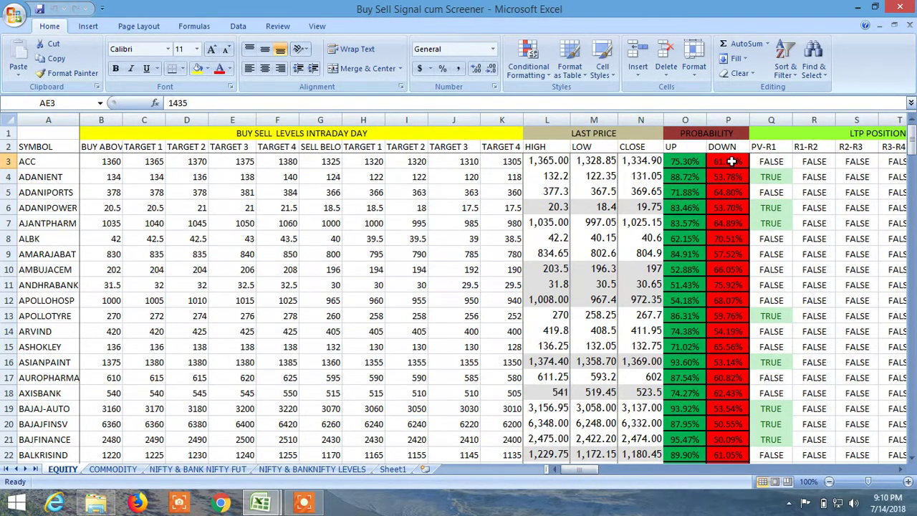
pyautogui.click(673, 148)
pyautogui.click(720, 148)
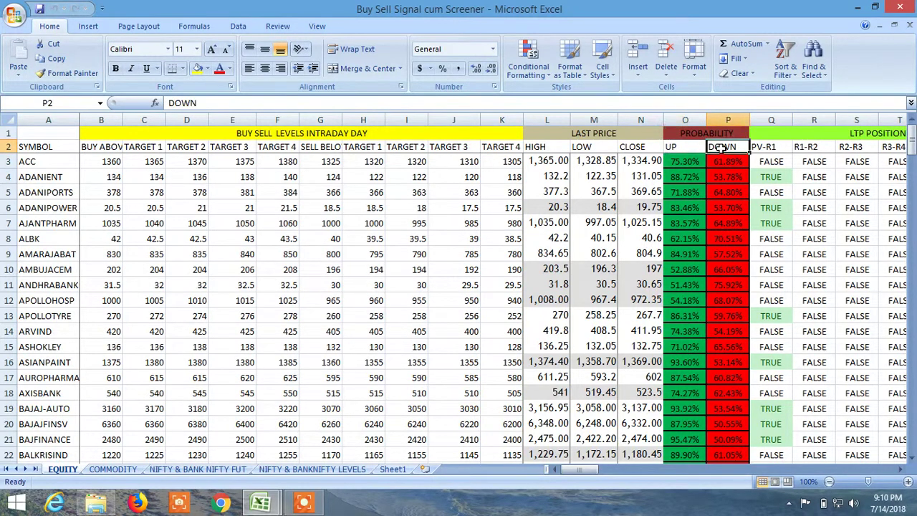
pyautogui.click(685, 163)
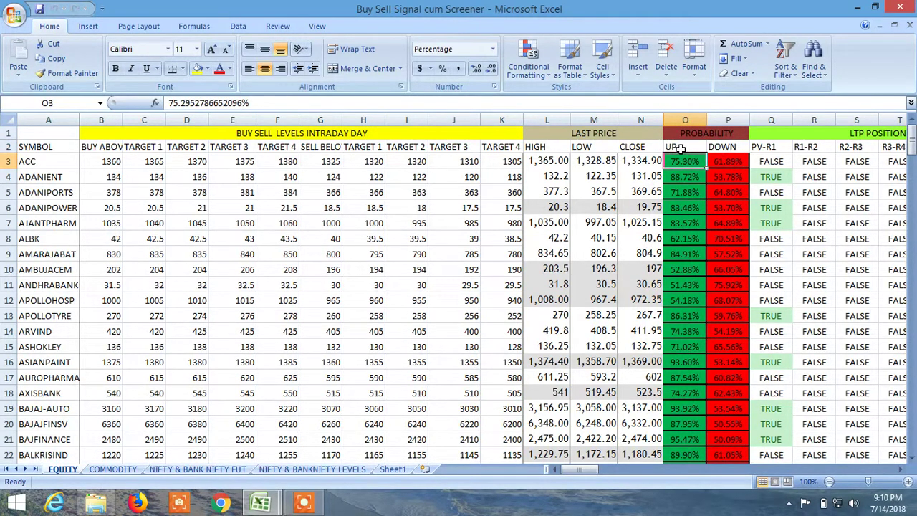
pyautogui.click(680, 147)
pyautogui.click(718, 148)
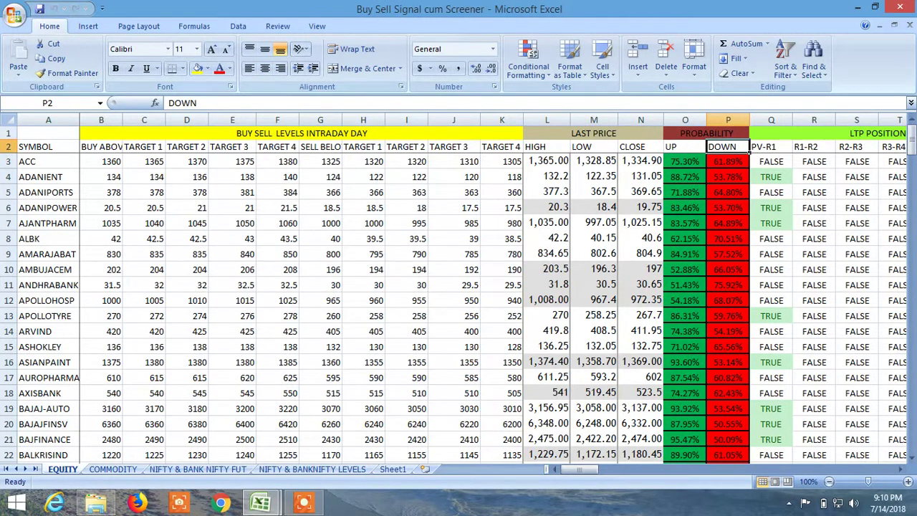
pyautogui.click(9, 147)
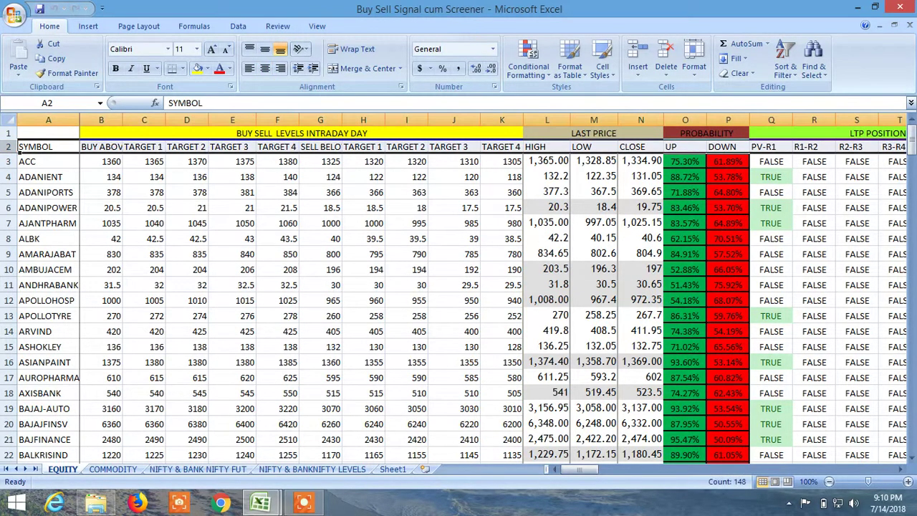
# Enable Data > Filter on header row 2 and nudge the view right.
pyautogui.click(238, 26)
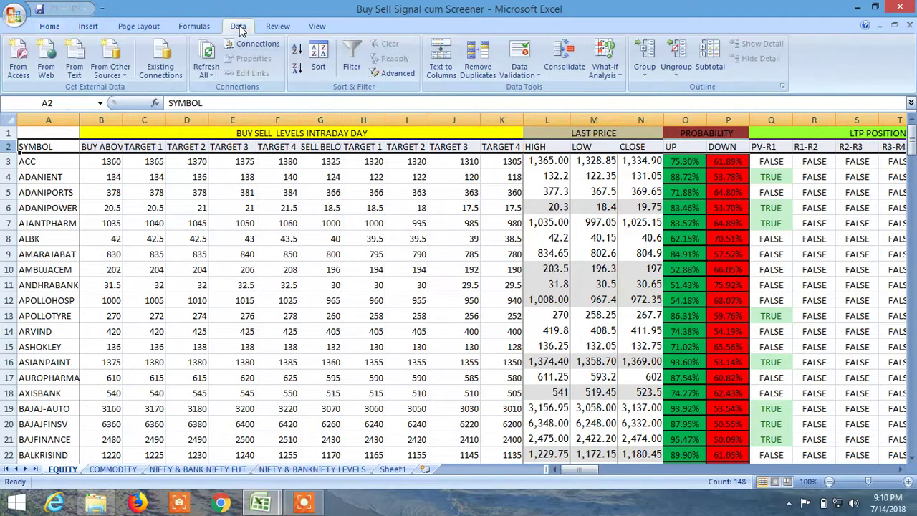
pyautogui.click(349, 56)
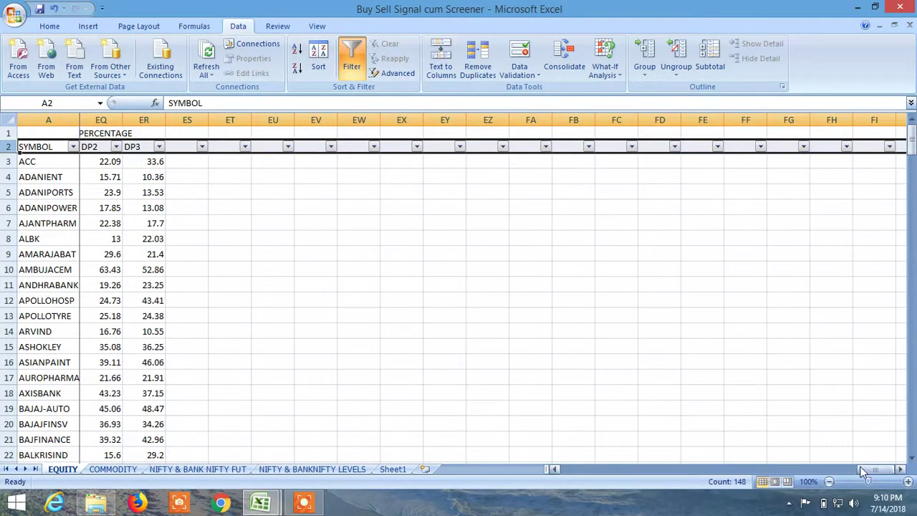
pyautogui.click(809, 469)
pyautogui.moveTo(809, 469)
pyautogui.mouseDown()
pyautogui.moveTo(637, 459)
pyautogui.moveTo(729, 479)
pyautogui.moveTo(819, 464)
pyautogui.mouseUp()
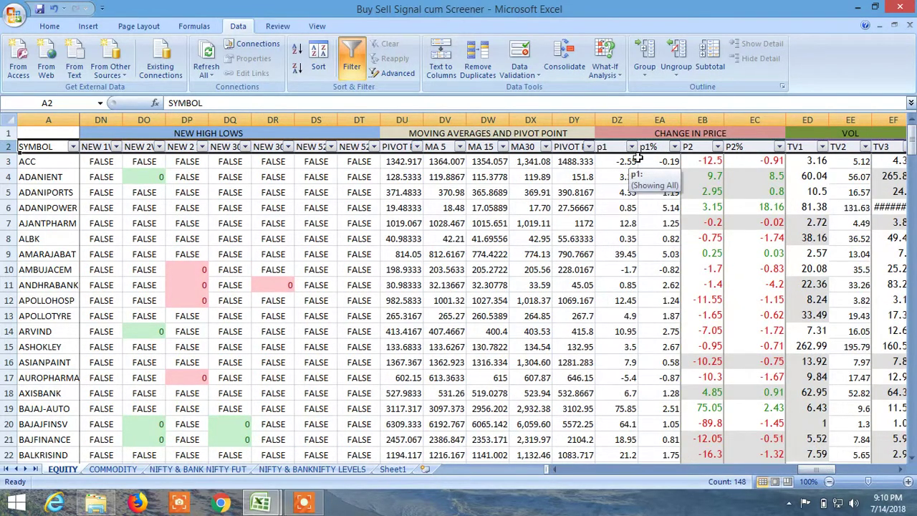
# Apply a p1% number filter of Greater Than Or Equal To 0.
pyautogui.click(670, 146)
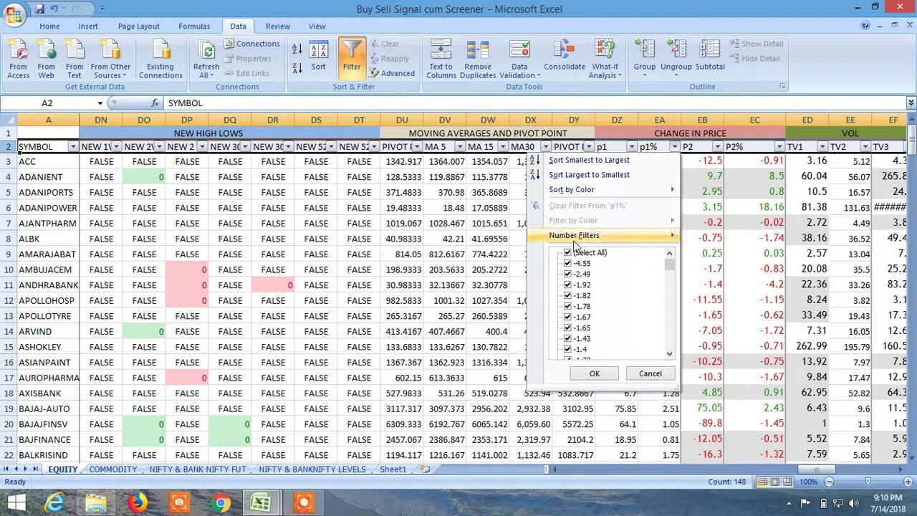
pyautogui.moveTo(579, 240)
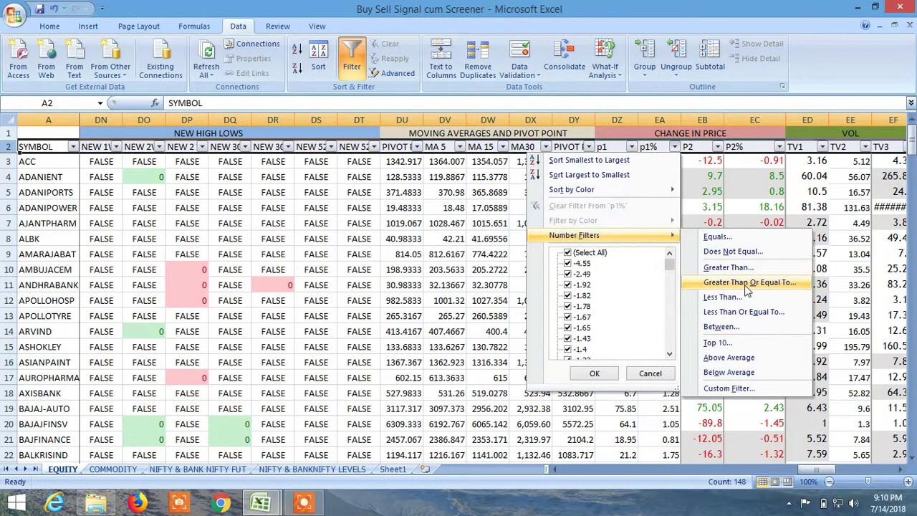
pyautogui.click(746, 283)
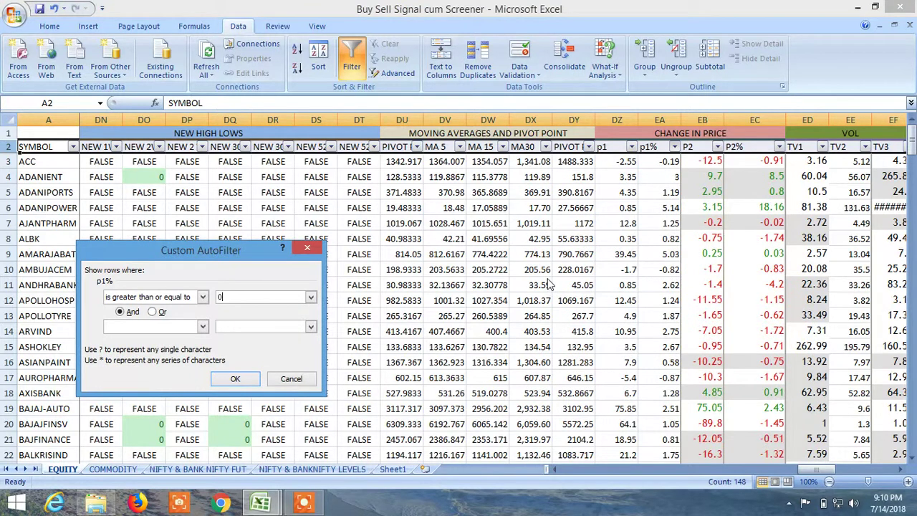
pyautogui.click(235, 378)
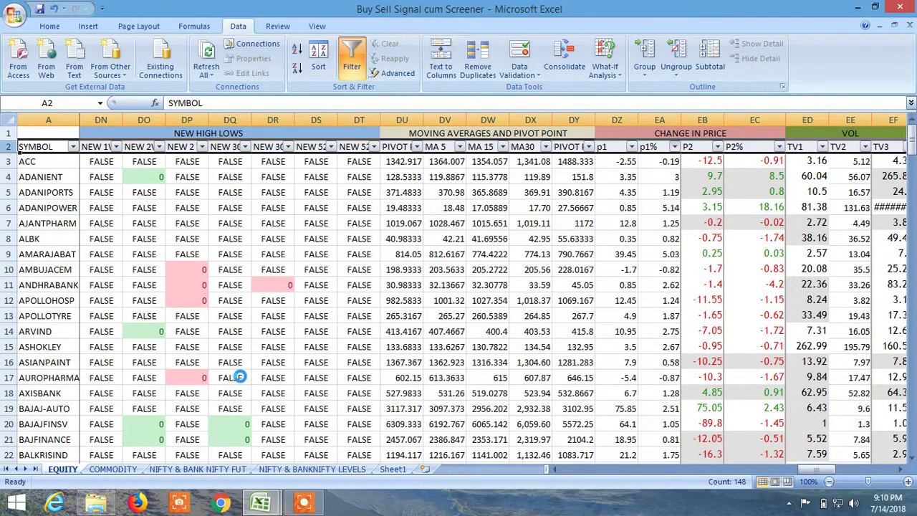